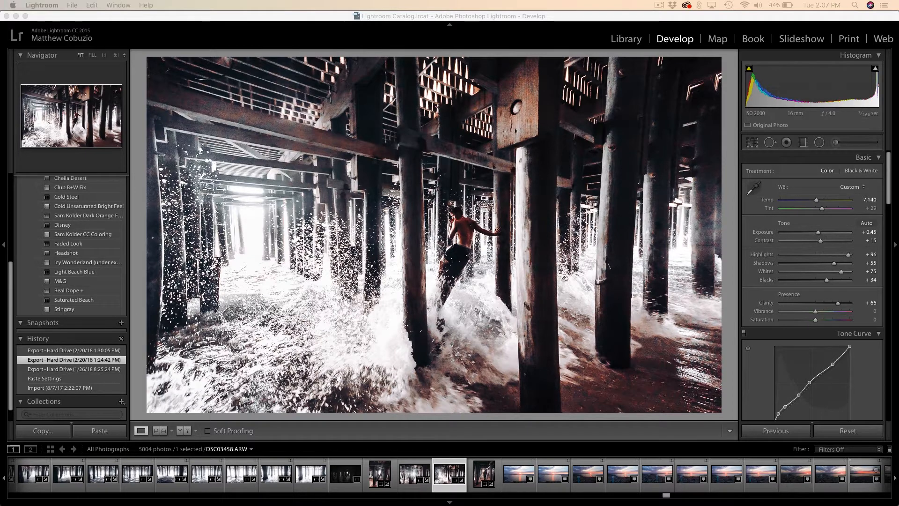
Step: Compare the edited pier photo with its unedited version
{"action": "left_click", "coordinate": [404, 325]}
{"action": "key", "text": "y"}
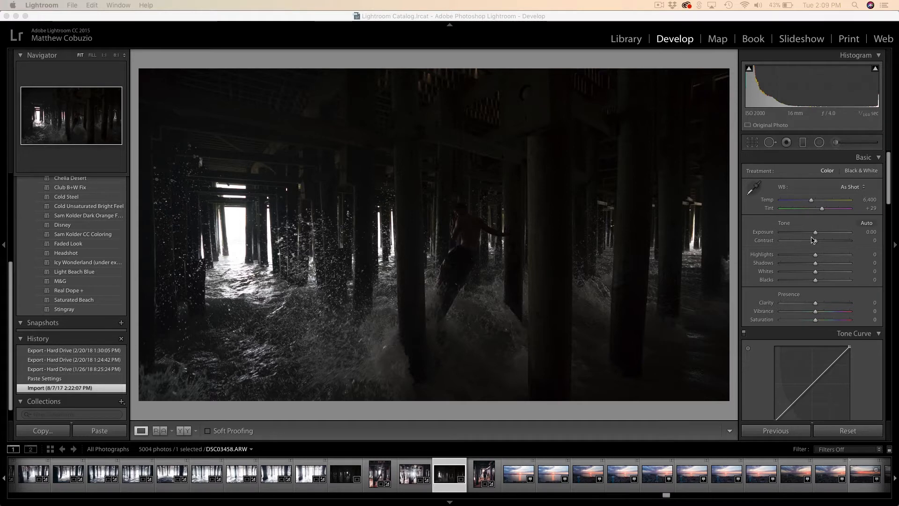
Step: Set Exposure to +1.00, Contrast to +15, Highlights to +96, Shadows to +78, Whites to +61 and Blacks to +41
{"action": "left_click_drag", "start_coordinate": [815, 234], "coordinate": [821, 243]}
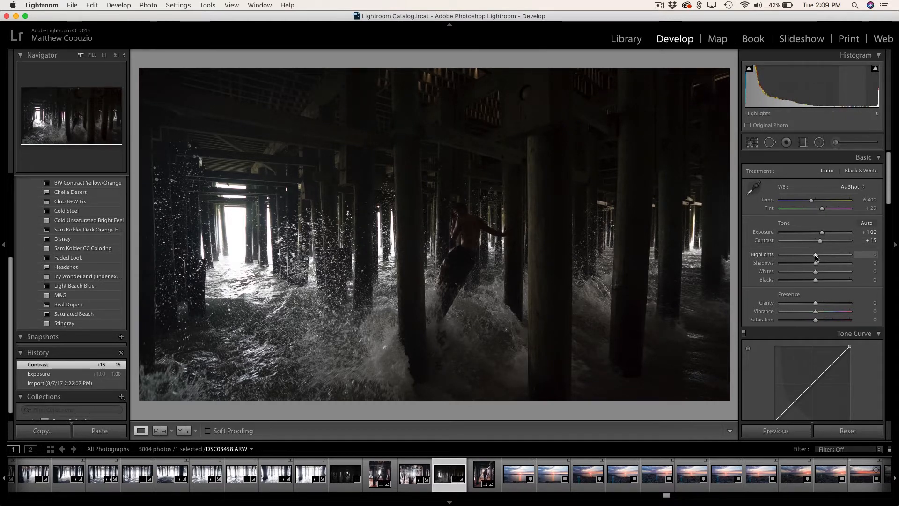
{"action": "left_click_drag", "start_coordinate": [816, 256], "coordinate": [828, 281]}
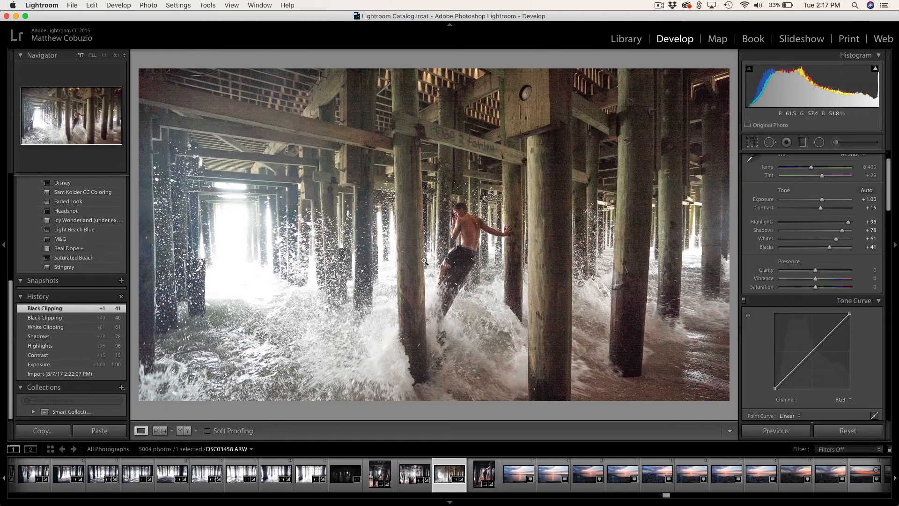
Step: Compare the tone edits side by side with the original photo and raise Clarity to +45
{"action": "key", "text": "y"}
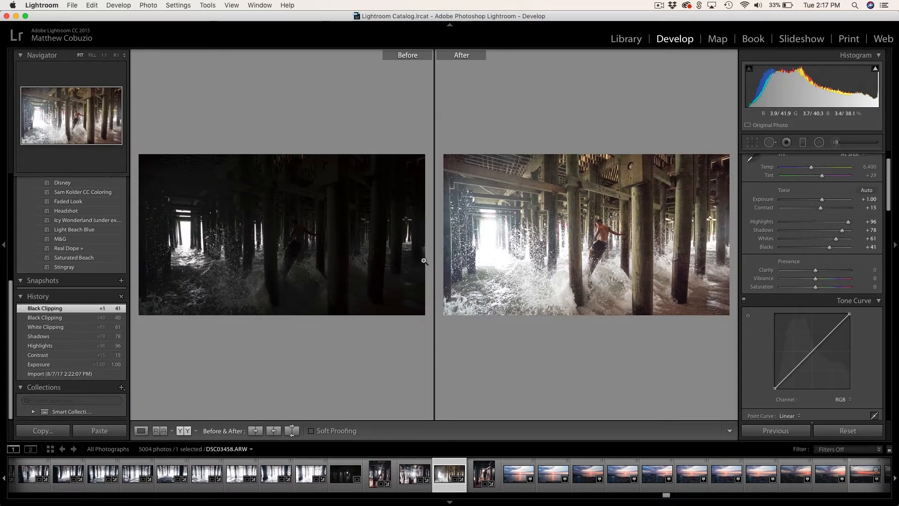
{"action": "key", "text": "y"}
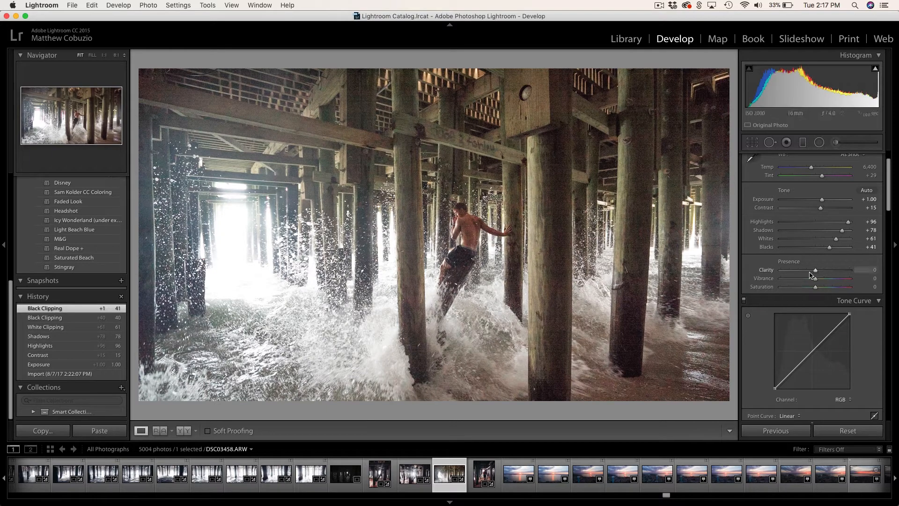
{"action": "left_click_drag", "start_coordinate": [815, 272], "coordinate": [831, 278]}
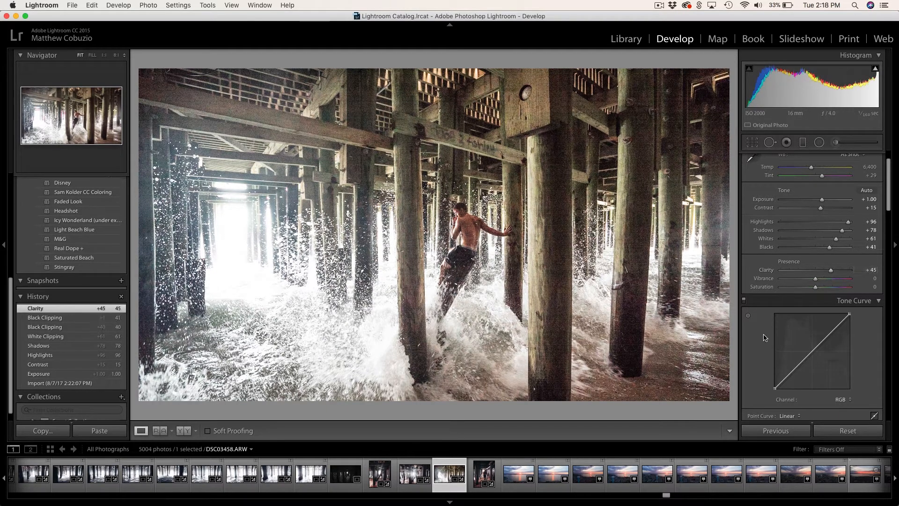
Step: Shape the RGB point curve with midtone, shadow and highlight points, darkening the shadows and slightly lowering the highlights, and compare it on and off
{"action": "left_click", "coordinate": [812, 351]}
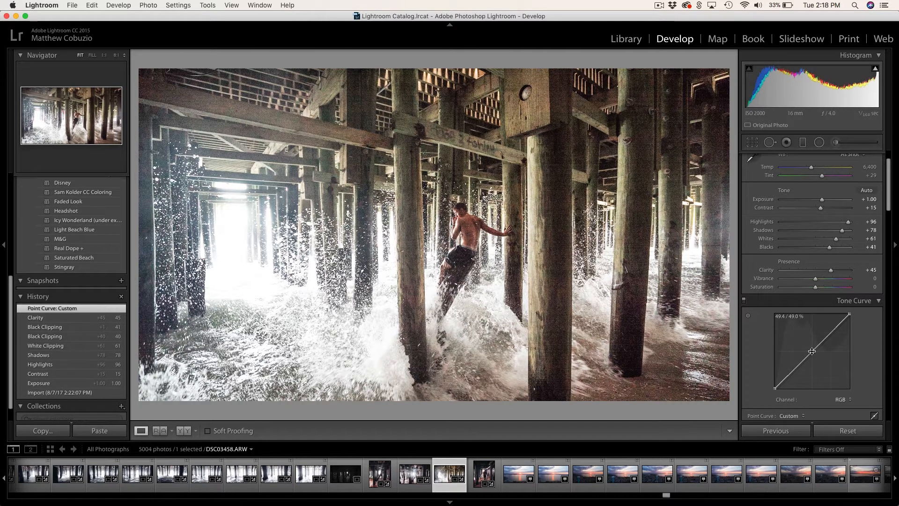
{"action": "left_click", "coordinate": [793, 372]}
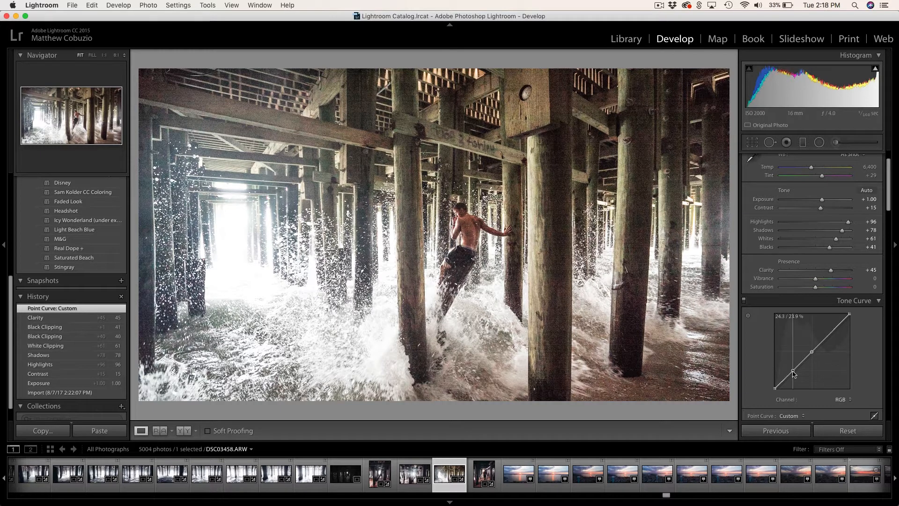
{"action": "left_click_drag", "start_coordinate": [793, 372], "coordinate": [777, 391]}
{"action": "left_click_drag", "start_coordinate": [831, 330], "coordinate": [834, 332]}
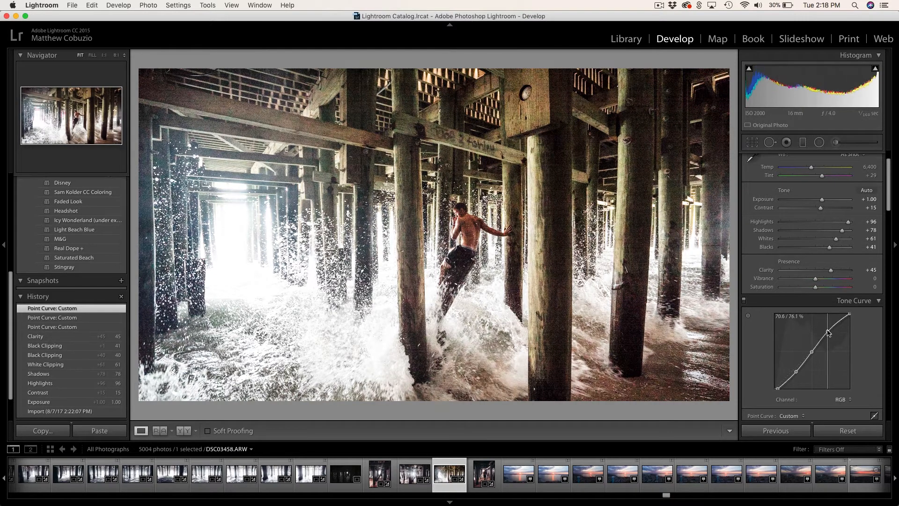
{"action": "left_click", "coordinate": [743, 301]}
{"action": "left_click", "coordinate": [744, 300]}
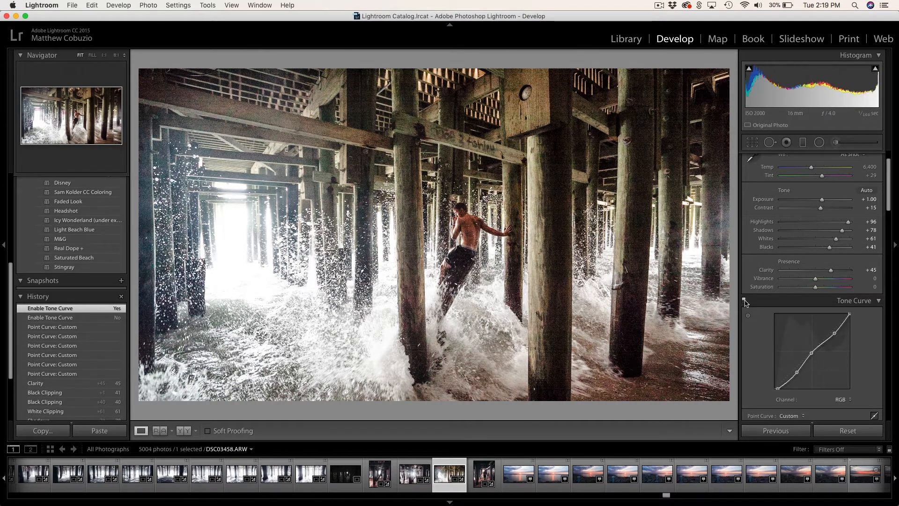
{"action": "left_click", "coordinate": [744, 300]}
{"action": "left_click", "coordinate": [743, 301]}
Step: Set the HSL saturation of Orange to +40 and Red to +7
{"action": "scroll", "coordinate": [754, 346], "scroll_direction": "down", "scroll_amount": 5}
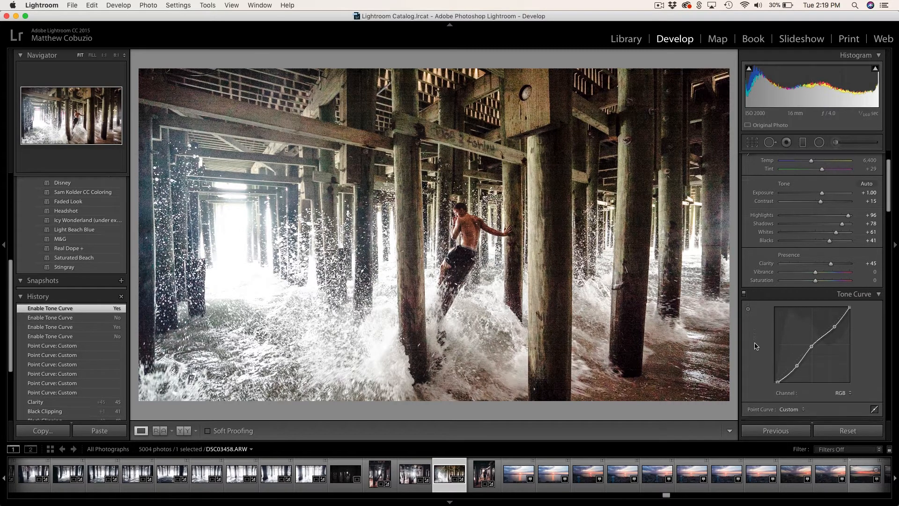
{"action": "scroll", "coordinate": [754, 347], "scroll_direction": "down", "scroll_amount": 2}
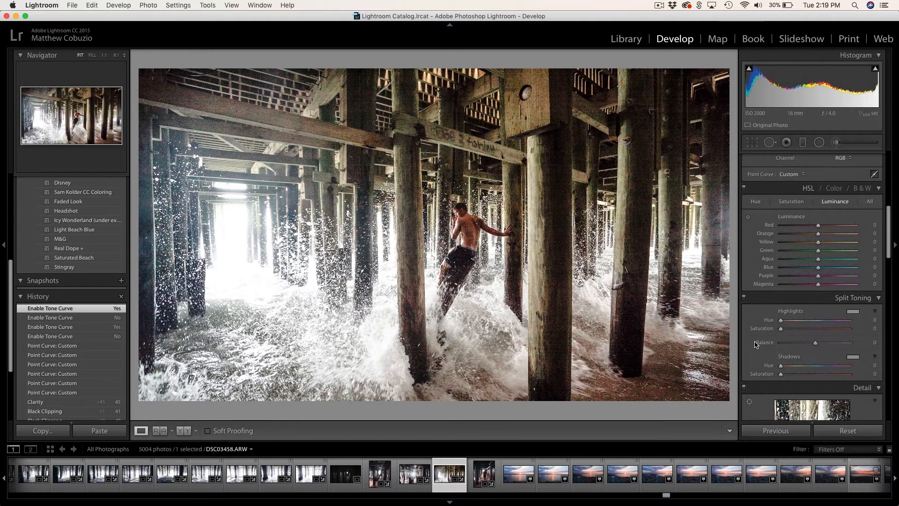
{"action": "left_click", "coordinate": [791, 201]}
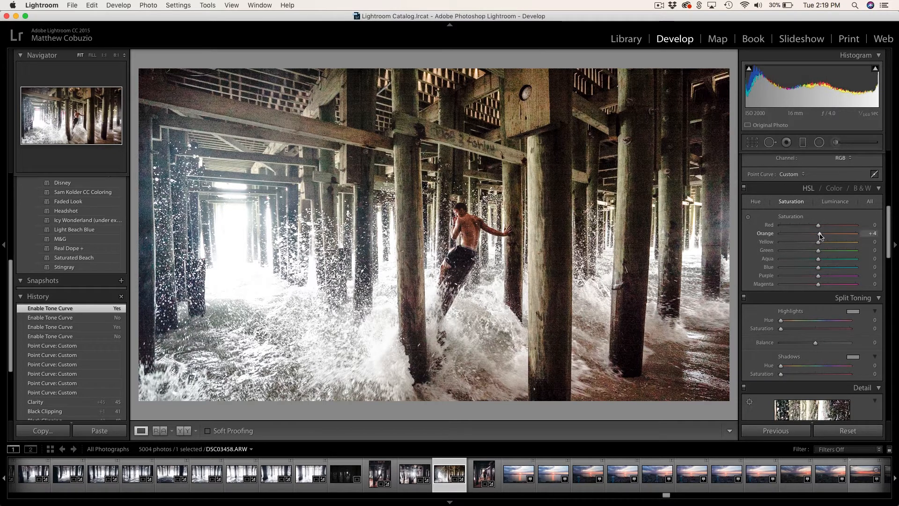
{"action": "left_click_drag", "start_coordinate": [819, 233], "coordinate": [834, 238]}
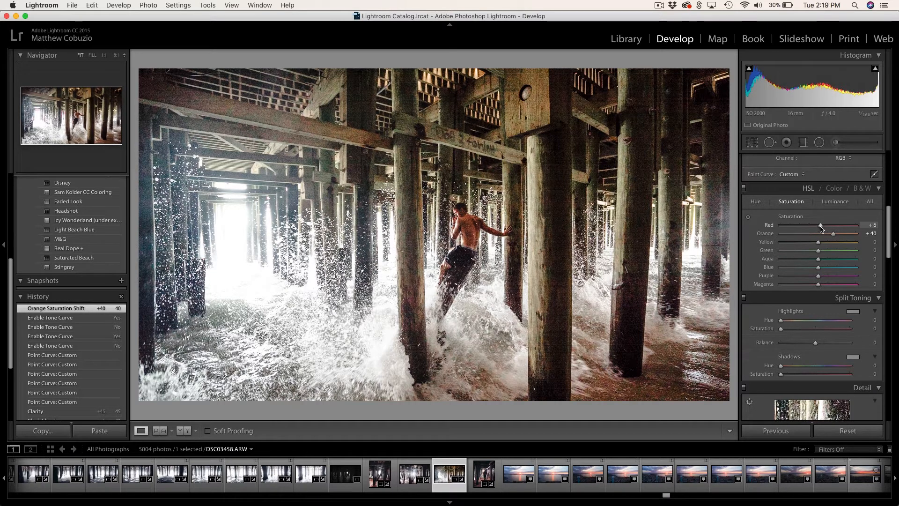
{"action": "left_click_drag", "start_coordinate": [822, 228], "coordinate": [822, 228]}
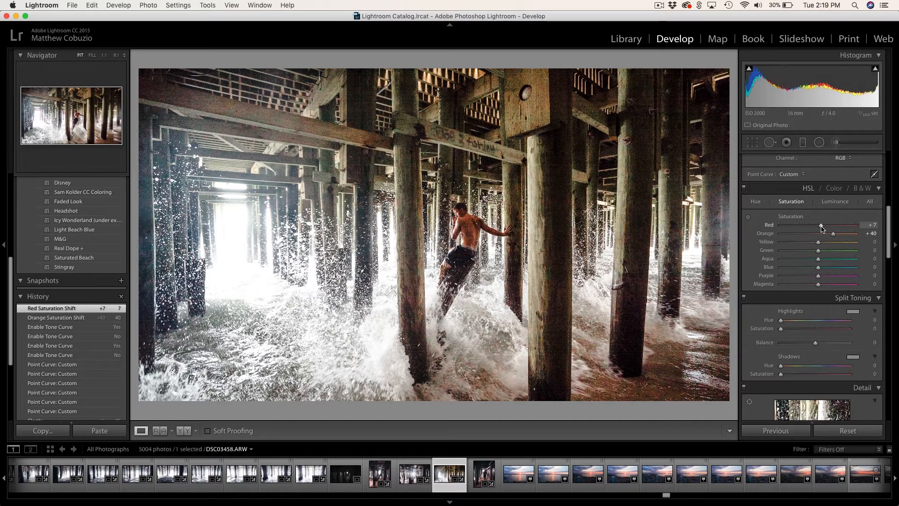
Step: Lower the HSL saturation of Blue, Aqua, Green, Purple and Magenta to -100 and Yellow to -51
{"action": "left_click_drag", "start_coordinate": [818, 267], "coordinate": [756, 267]}
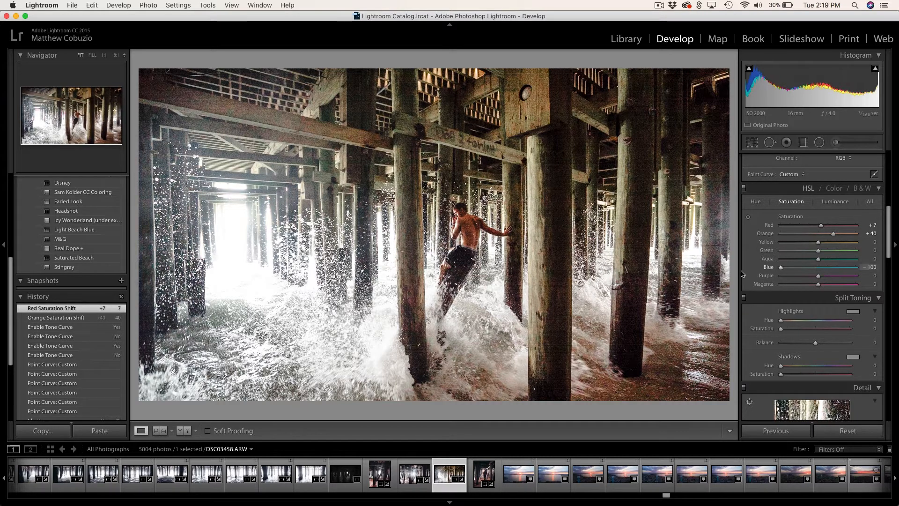
{"action": "left_click_drag", "start_coordinate": [818, 259], "coordinate": [755, 264]}
{"action": "left_click_drag", "start_coordinate": [818, 250], "coordinate": [757, 287]}
Step: Shift the HSL hue of Orange to -4, Red to +9 and Yellow to -4
{"action": "left_click", "coordinate": [756, 203]}
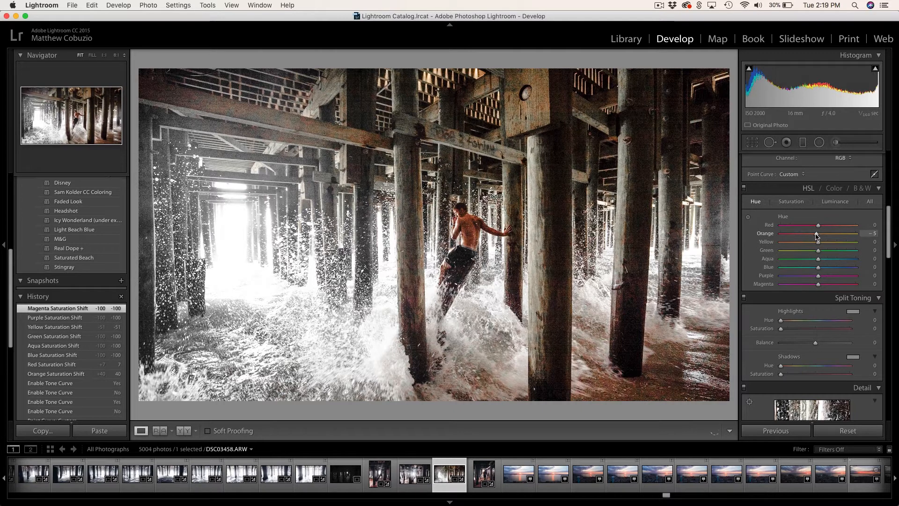
{"action": "left_click_drag", "start_coordinate": [816, 236], "coordinate": [816, 236]}
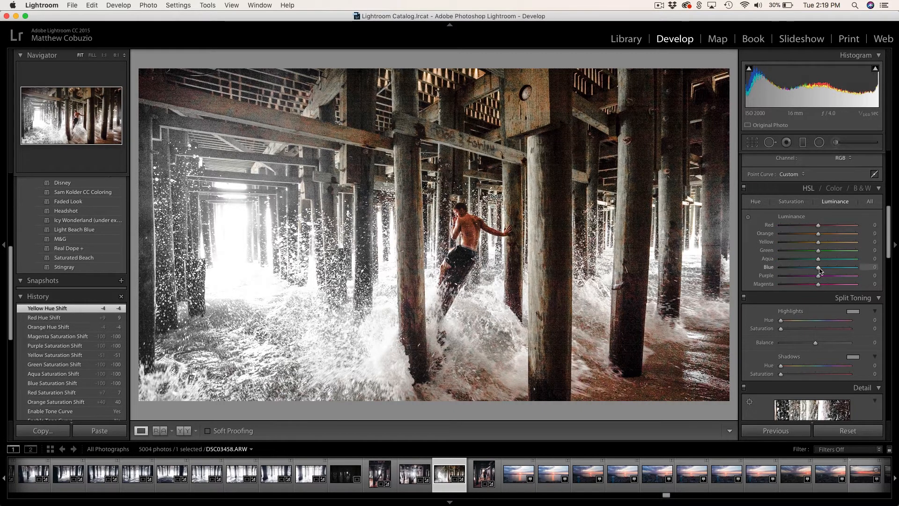
Step: Set the HSL luminance of Blue and Aqua to -100 and Orange to +13
{"action": "left_click_drag", "start_coordinate": [820, 270], "coordinate": [744, 282]}
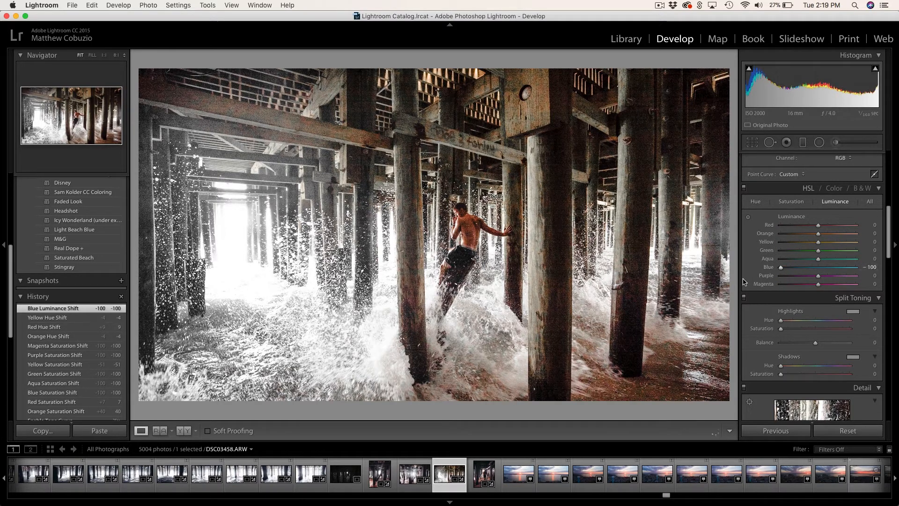
{"action": "left_click_drag", "start_coordinate": [818, 259], "coordinate": [760, 268]}
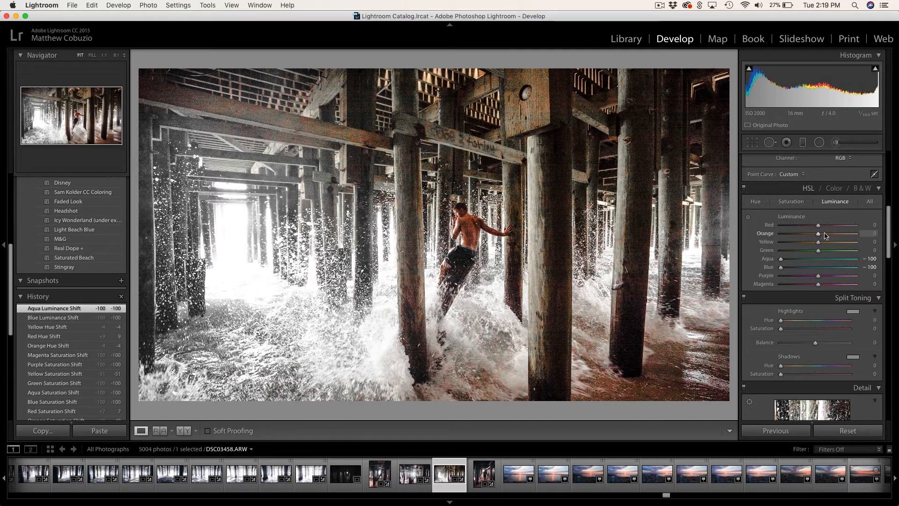
{"action": "left_click_drag", "start_coordinate": [819, 234], "coordinate": [823, 237]}
Step: Split-tone the shadows with the blue preset swatch at hue 215 and reduce their saturation to 12
{"action": "scroll", "coordinate": [780, 257], "scroll_direction": "down", "scroll_amount": 4}
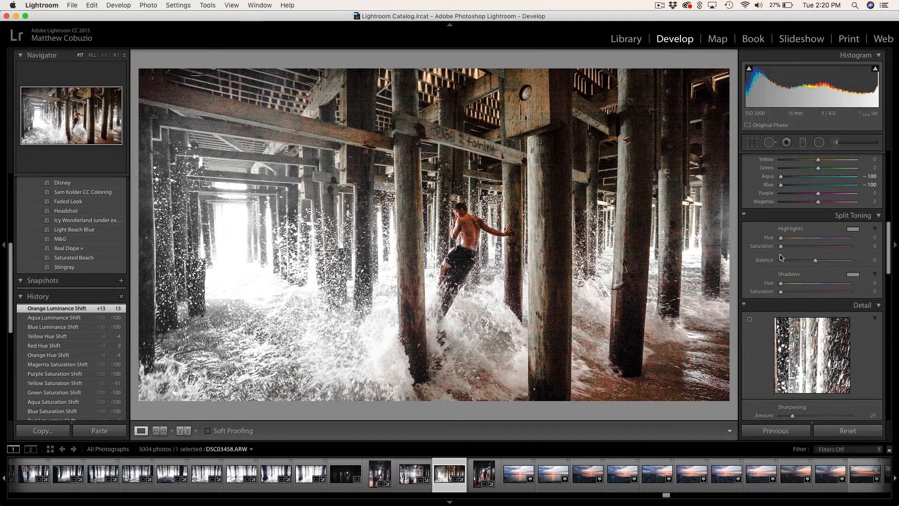
{"action": "left_click", "coordinate": [854, 276]}
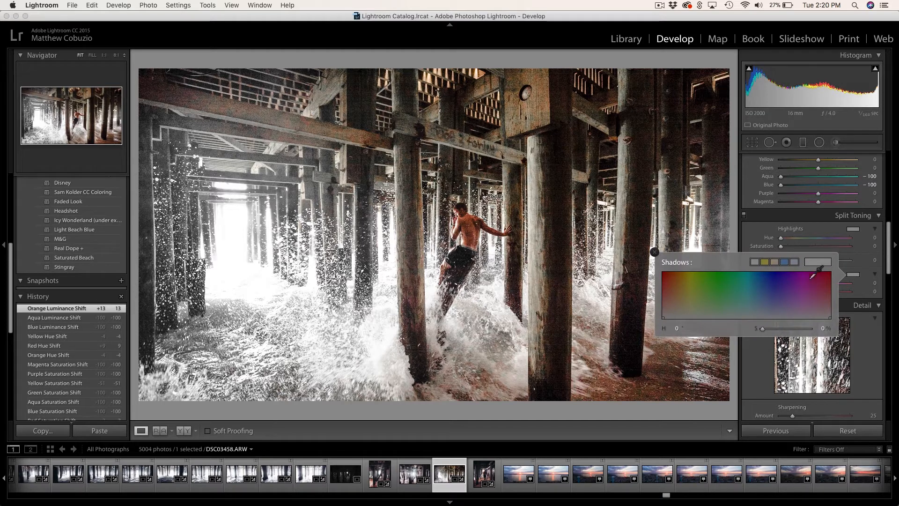
{"action": "left_click", "coordinate": [785, 260]}
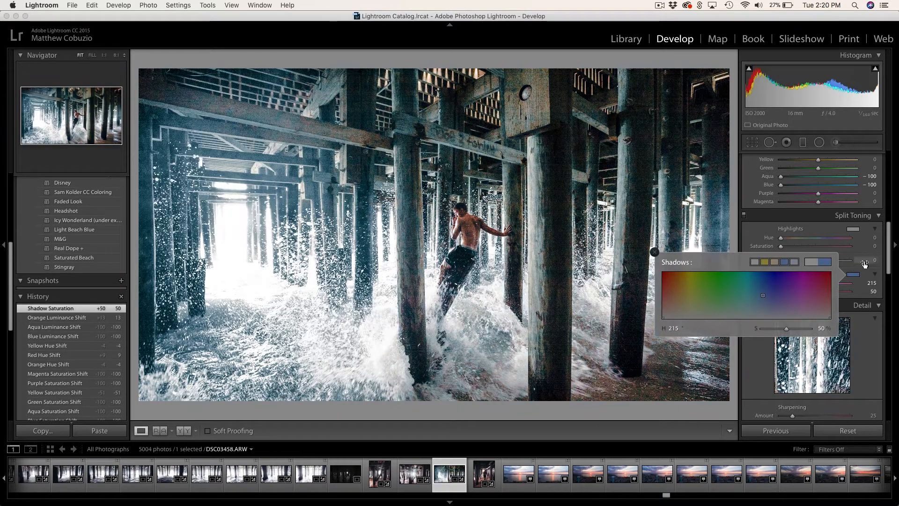
{"action": "left_click", "coordinate": [847, 270]}
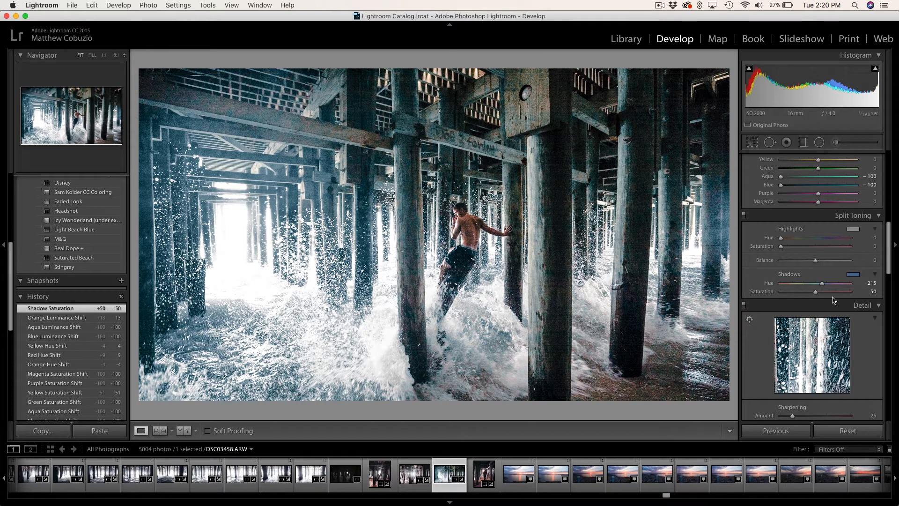
{"action": "left_click_drag", "start_coordinate": [775, 298], "coordinate": [788, 294]}
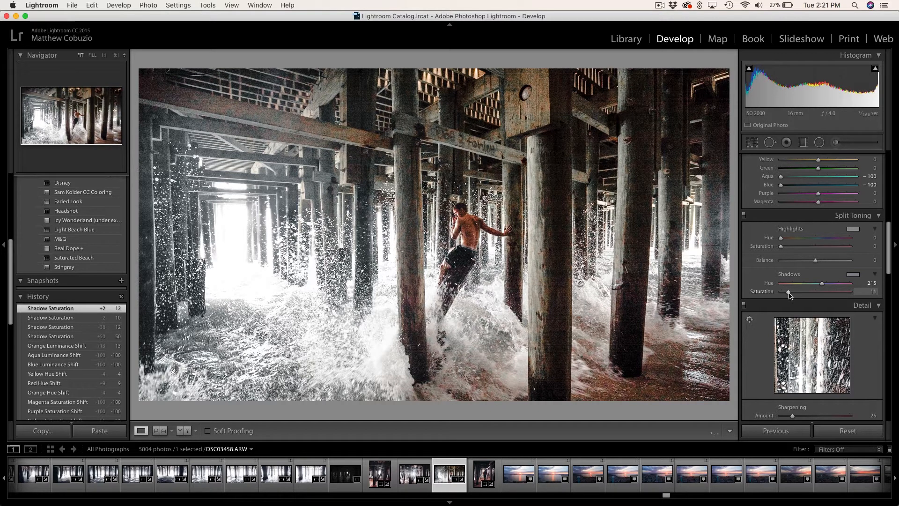
{"action": "left_click_drag", "start_coordinate": [789, 293], "coordinate": [789, 293]}
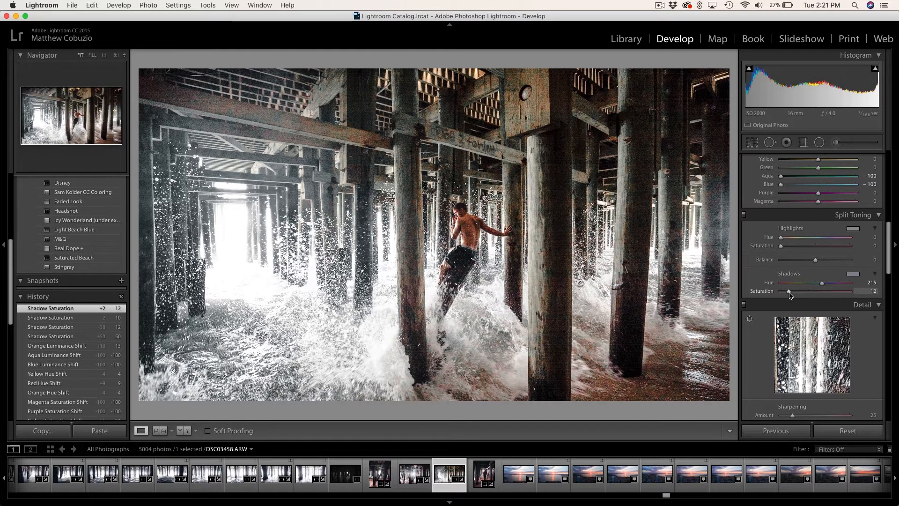
Step: Set the Sharpening amount to 60
{"action": "scroll", "coordinate": [791, 294], "scroll_direction": "down", "scroll_amount": 3}
{"action": "left_click", "coordinate": [874, 298]}
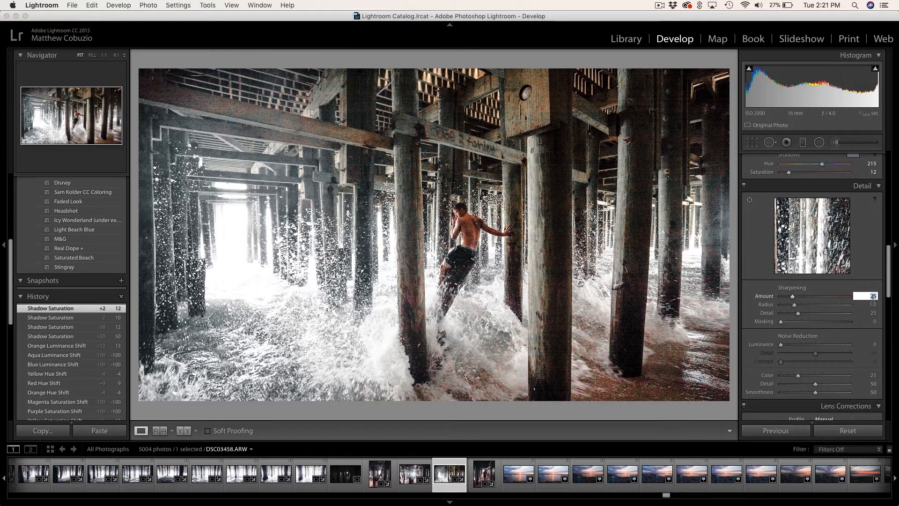
{"action": "type", "text": "60"}
{"action": "key", "text": "bracketright"}
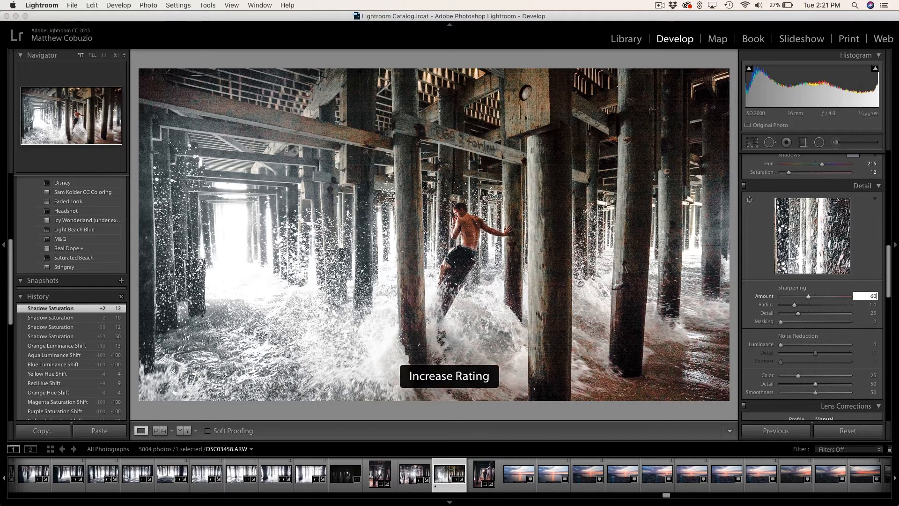
{"action": "key", "text": "Return"}
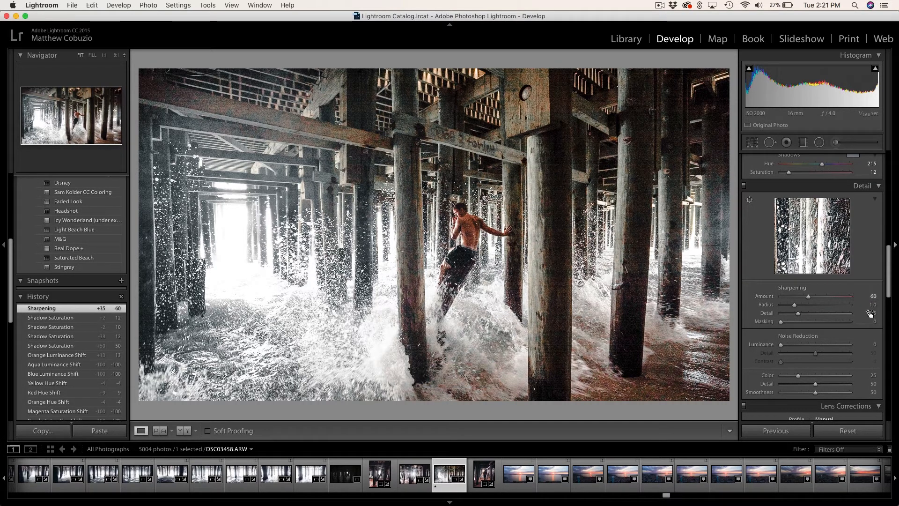
Step: Inspect the noise on the man at 1:1 and set the Luminance noise reduction to 21
{"action": "scroll", "coordinate": [800, 318], "scroll_direction": "down", "scroll_amount": 4}
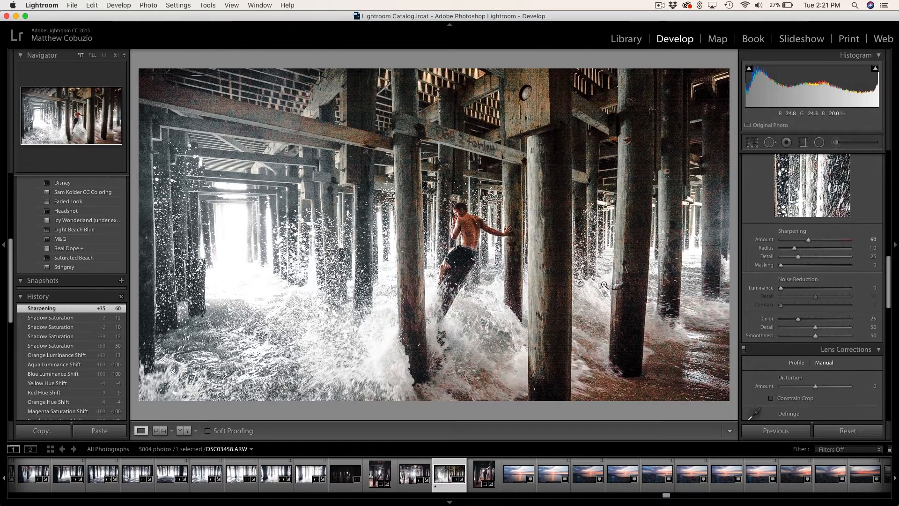
{"action": "left_click", "coordinate": [458, 236]}
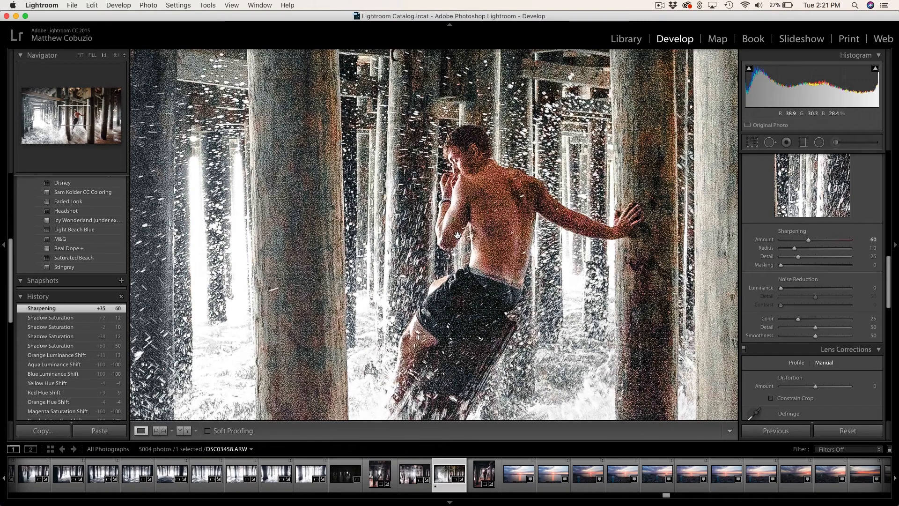
{"action": "key", "text": "super+equal"}
{"action": "key", "text": "super+minus"}
{"action": "left_click", "coordinate": [877, 288]}
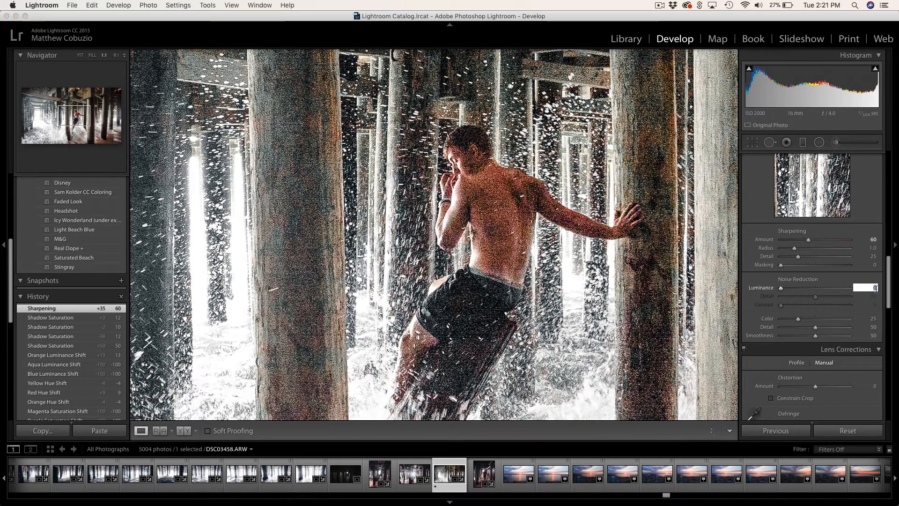
{"action": "type", "text": "20"}
{"action": "key", "text": "Return"}
{"action": "left_click", "coordinate": [410, 308]}
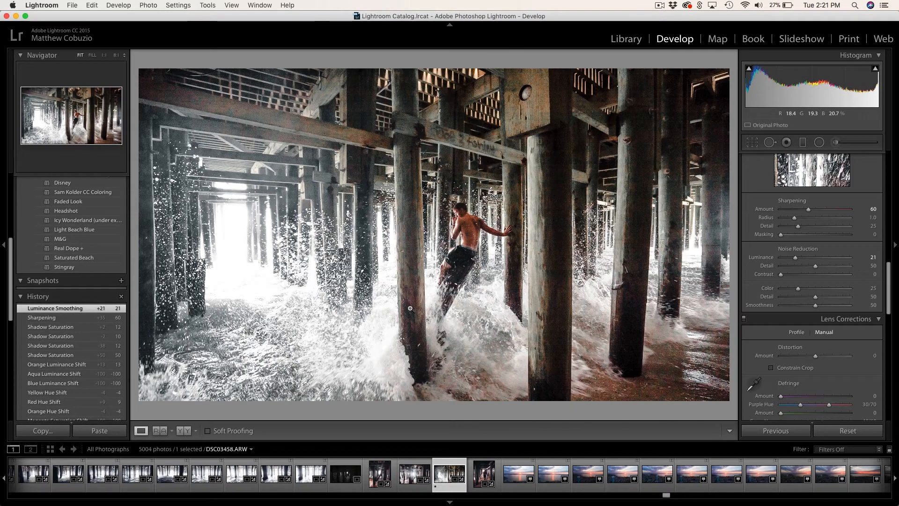
Step: Set the Luminance noise reduction to 15
{"action": "left_click", "coordinate": [873, 256]}
{"action": "type", "text": "1"}
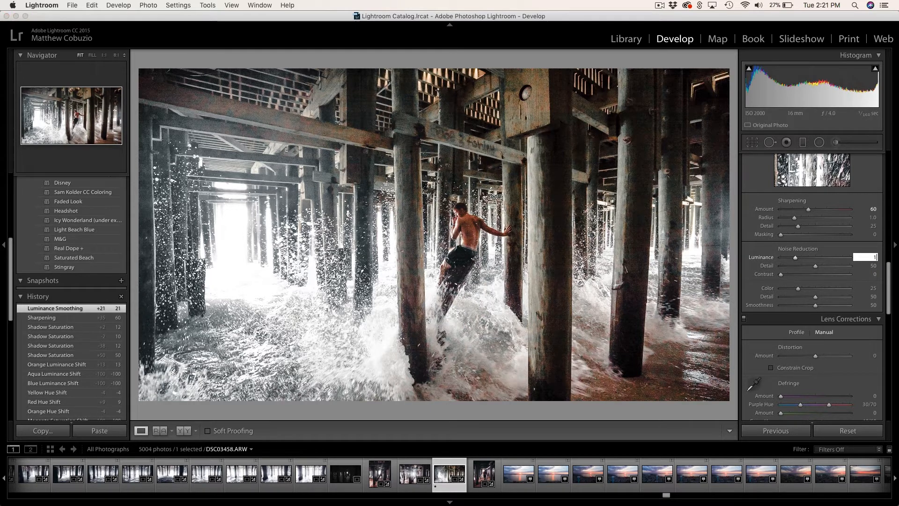
{"action": "type", "text": "5"}
{"action": "key", "text": "Return"}
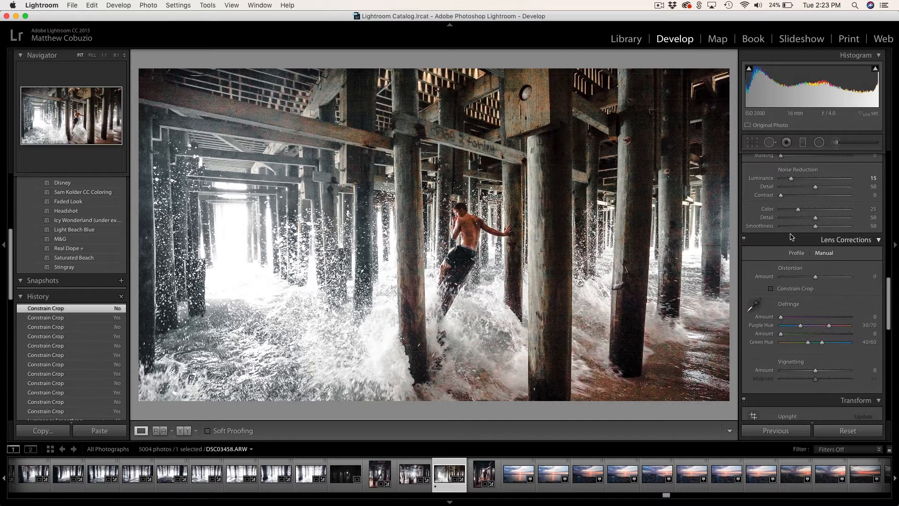
Step: Enable Constrain Crop in the manual lens corrections and set the Distortion amount to +100
{"action": "scroll", "coordinate": [791, 237], "scroll_direction": "down", "scroll_amount": 3}
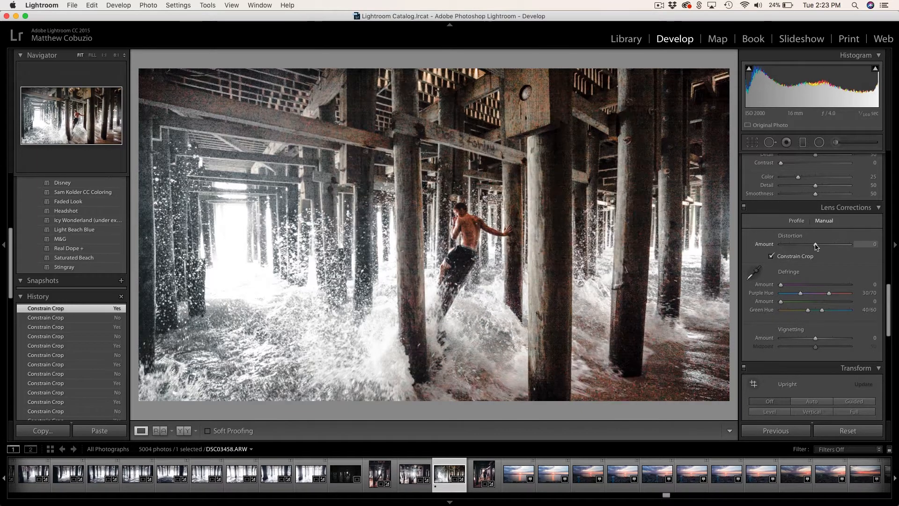
{"action": "left_click_drag", "start_coordinate": [816, 245], "coordinate": [892, 266]}
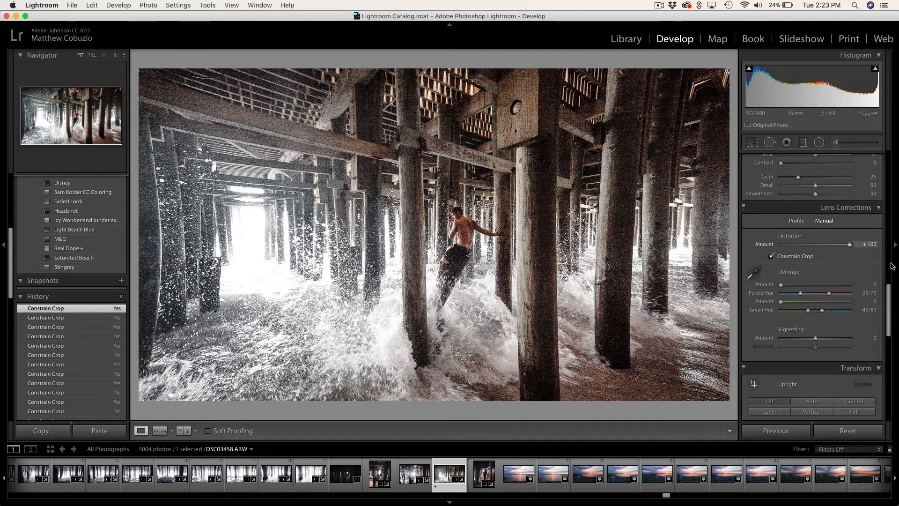
{"action": "left_click_drag", "start_coordinate": [892, 266], "coordinate": [892, 266]}
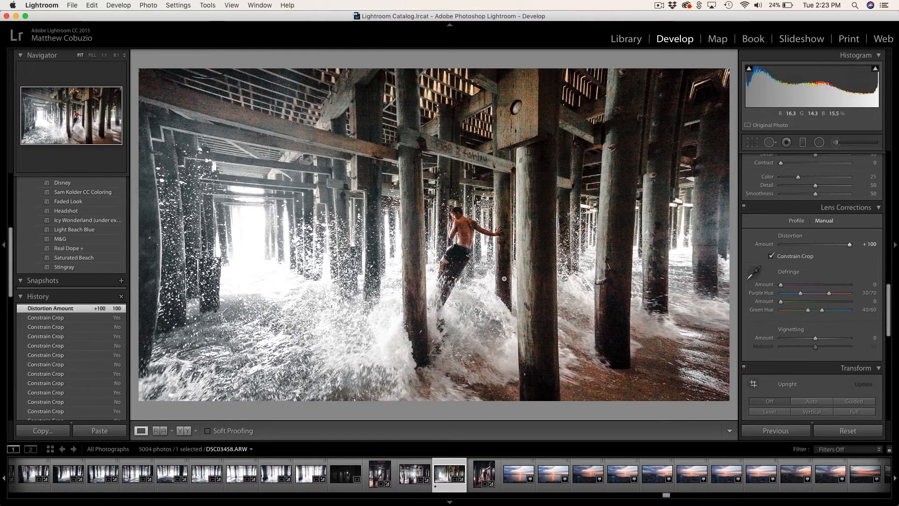
Step: Darken the photo's edges with a post-crop vignette amount of -15
{"action": "scroll", "coordinate": [780, 280], "scroll_direction": "down", "scroll_amount": 5}
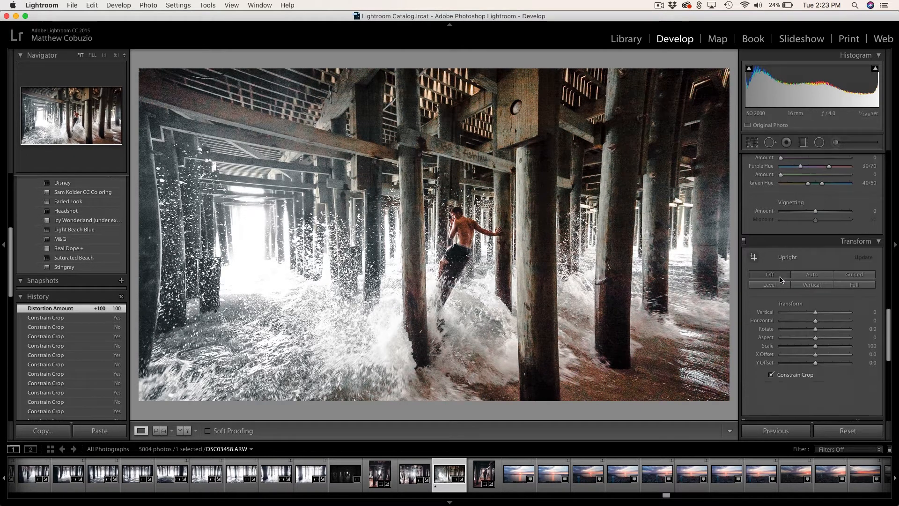
{"action": "scroll", "coordinate": [781, 279], "scroll_direction": "down", "scroll_amount": 7}
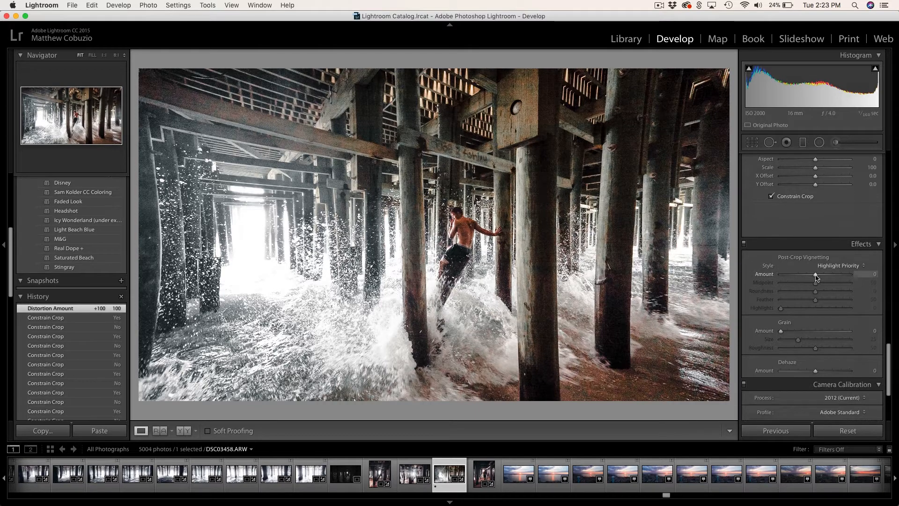
{"action": "left_click_drag", "start_coordinate": [816, 277], "coordinate": [810, 277]}
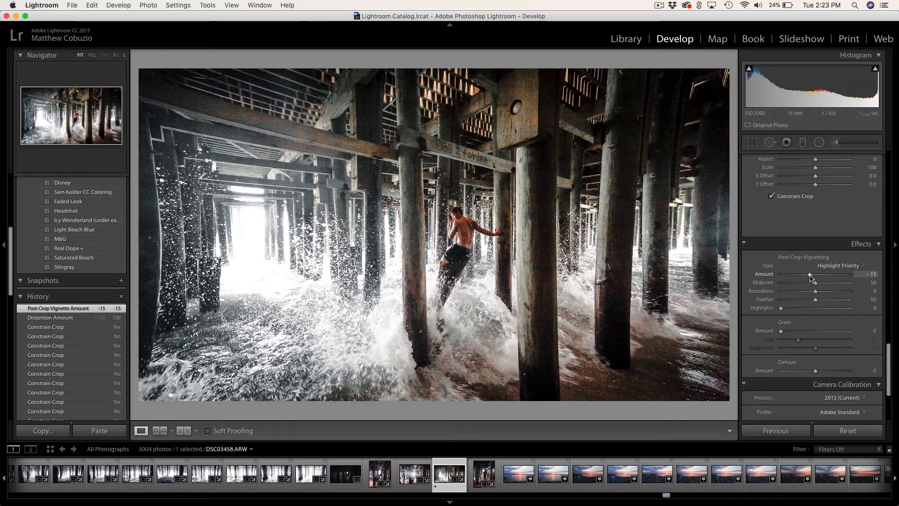
{"action": "scroll", "coordinate": [810, 277], "scroll_direction": "down", "scroll_amount": 2}
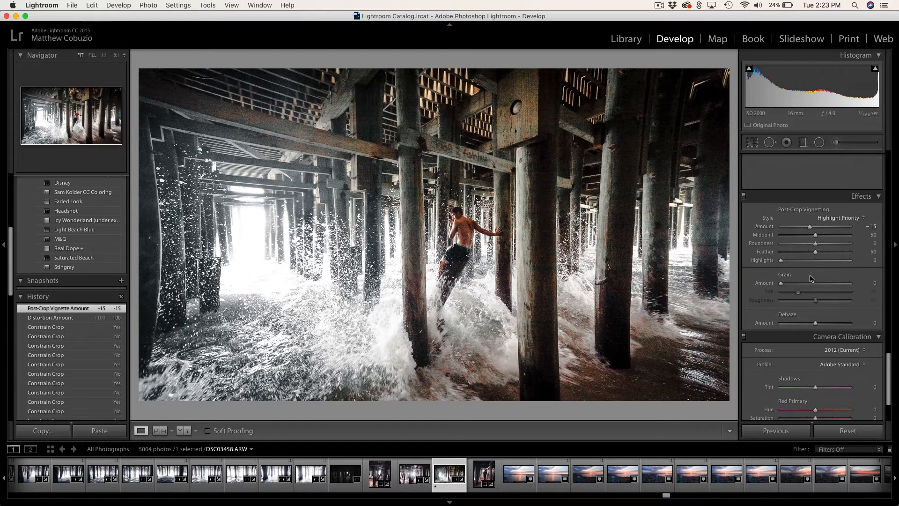
Step: Set the camera calibration hue to -7 for the red primary and -10 for the blue primary
{"action": "scroll", "coordinate": [809, 277], "scroll_direction": "down", "scroll_amount": 3}
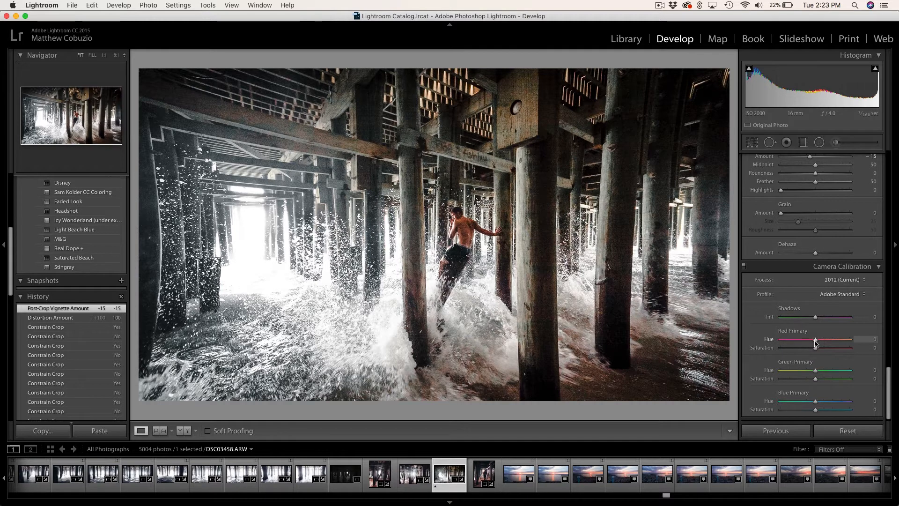
{"action": "mouse_move", "coordinate": [815, 340]}
{"action": "left_mouse_down"}
{"action": "mouse_move", "coordinate": [828, 344]}
{"action": "mouse_move", "coordinate": [807, 345]}
{"action": "mouse_move", "coordinate": [816, 346]}
{"action": "left_mouse_up"}
{"action": "left_click_drag", "start_coordinate": [815, 402], "coordinate": [811, 408]}
Step: Set up an adjustment brush with the Clarity effect at 60, Dehaze at 5 and brush size 22
{"action": "scroll", "coordinate": [823, 374], "scroll_direction": "up", "scroll_amount": 15}
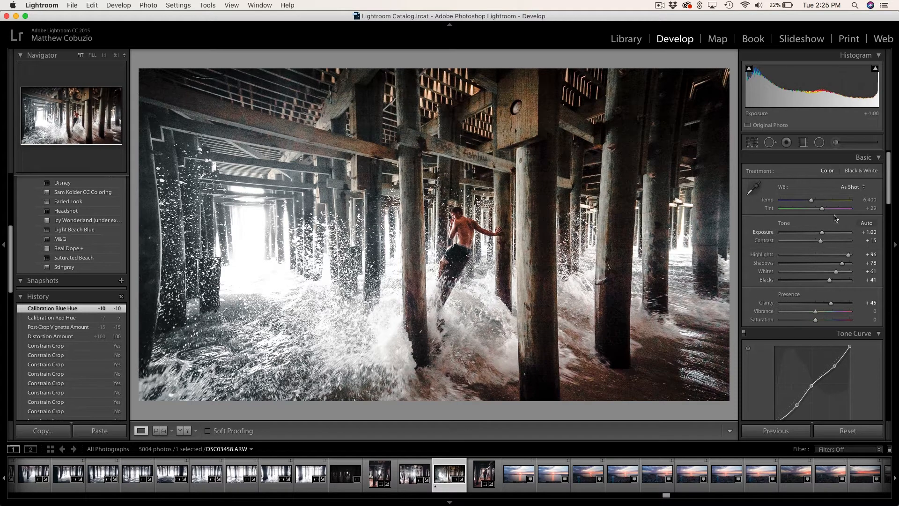
{"action": "left_click", "coordinate": [835, 143]}
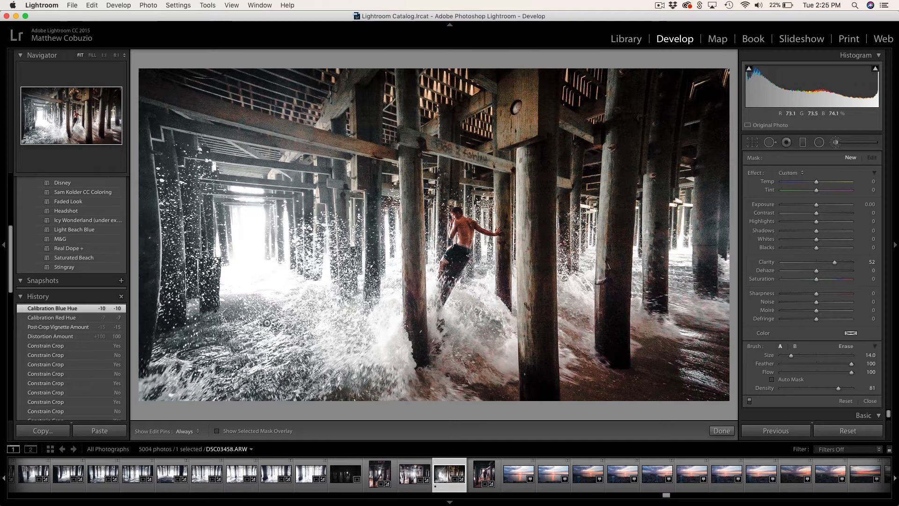
{"action": "left_click", "coordinate": [789, 173]}
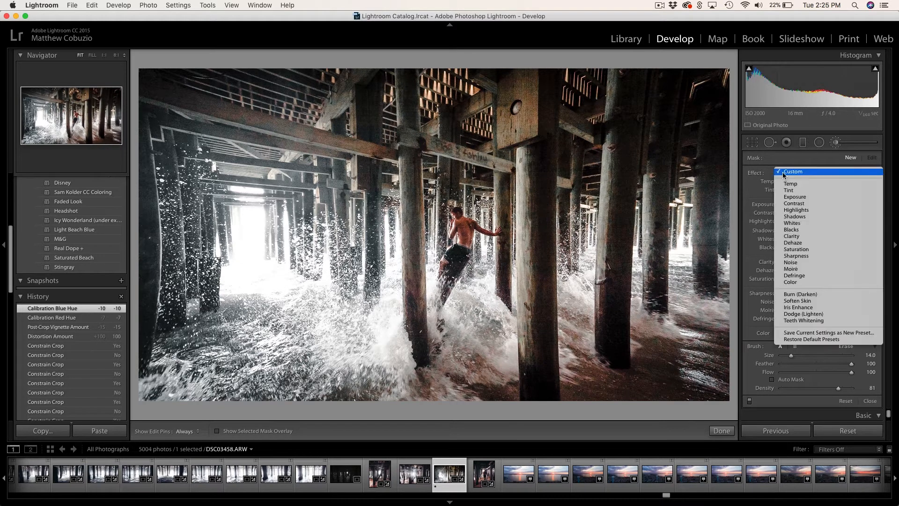
{"action": "left_click", "coordinate": [791, 236]}
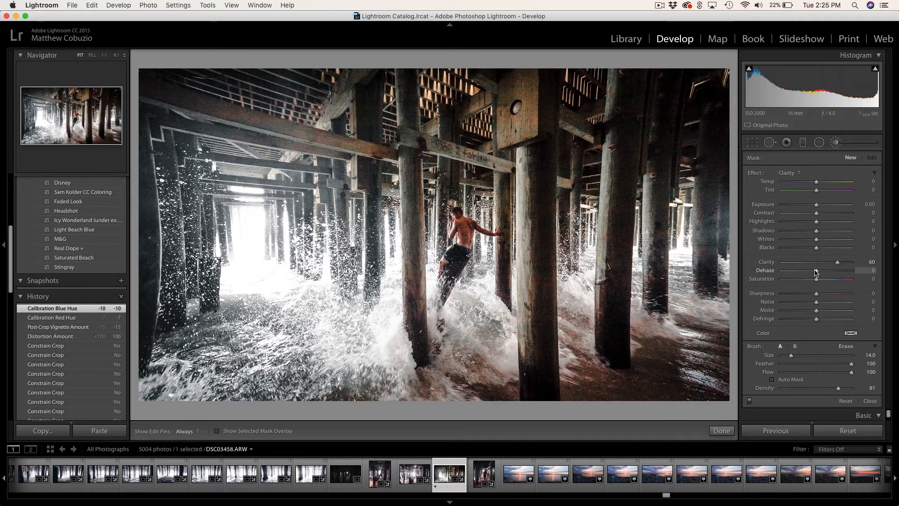
{"action": "left_click_drag", "start_coordinate": [816, 273], "coordinate": [818, 275]}
{"action": "scroll", "coordinate": [307, 347], "scroll_direction": "up", "scroll_amount": 5}
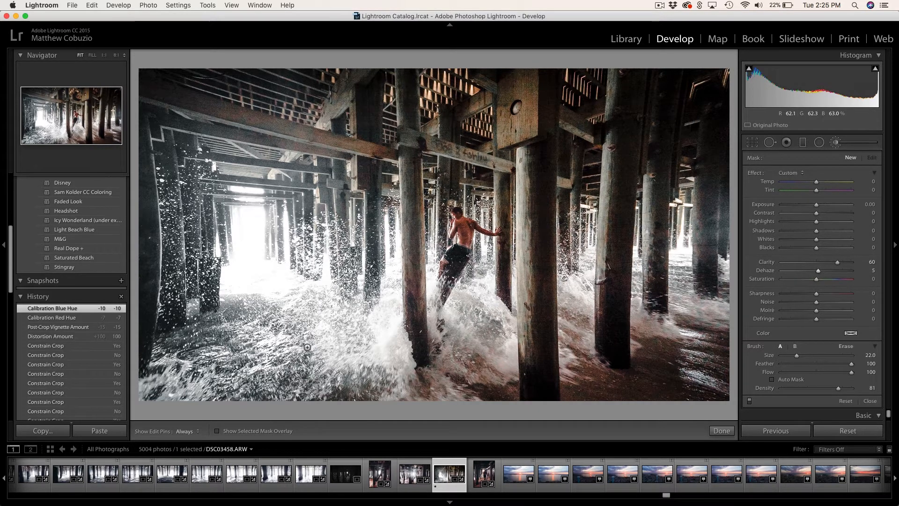
Step: Paint the brush adjustment over the splashing water and set its Highlights to -30
{"action": "key", "text": "h"}
{"action": "mouse_move", "coordinate": [360, 363]}
{"action": "left_mouse_down"}
{"action": "mouse_move", "coordinate": [291, 375]}
{"action": "mouse_move", "coordinate": [201, 337]}
{"action": "mouse_move", "coordinate": [206, 220]}
{"action": "left_mouse_up"}
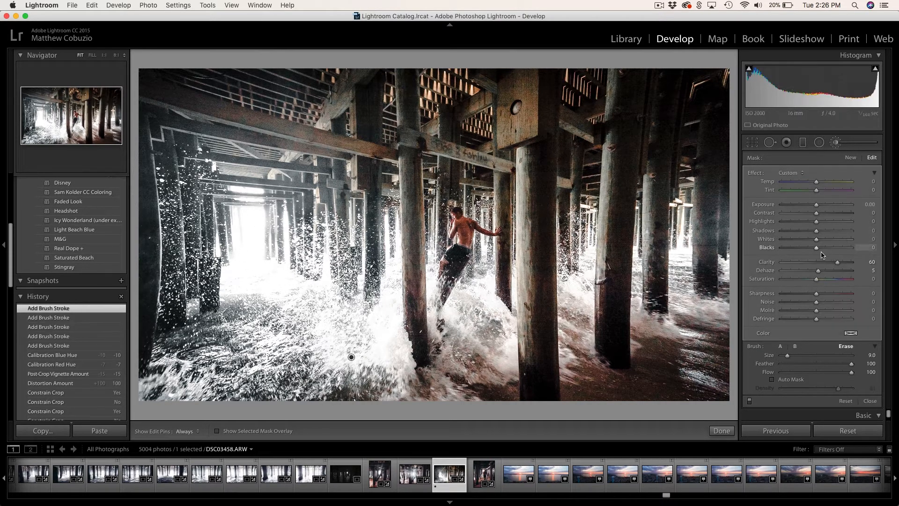
{"action": "left_click_drag", "start_coordinate": [817, 225], "coordinate": [807, 226]}
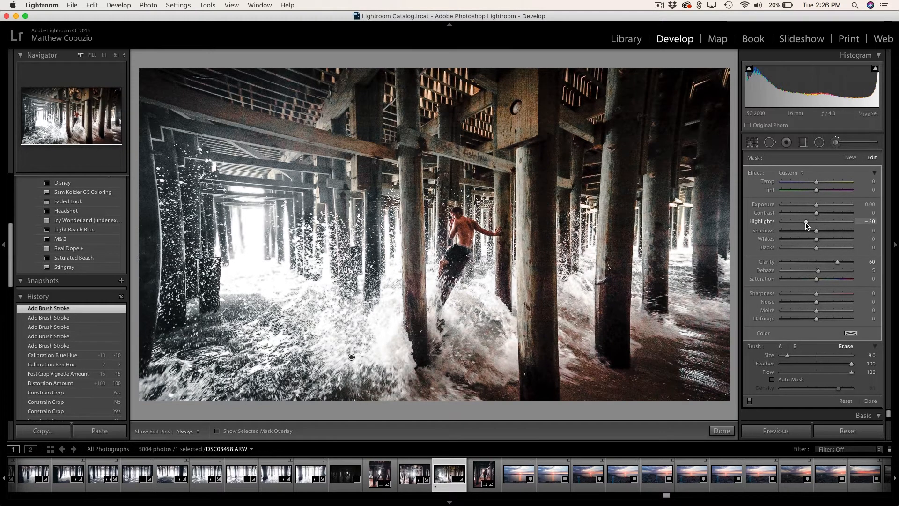
Step: Brush a new adjustment with Clarity 60 and Dehaze 0 over the pier's wooden structure and adjust its exposure
{"action": "left_click", "coordinate": [837, 144]}
{"action": "left_click", "coordinate": [836, 143]}
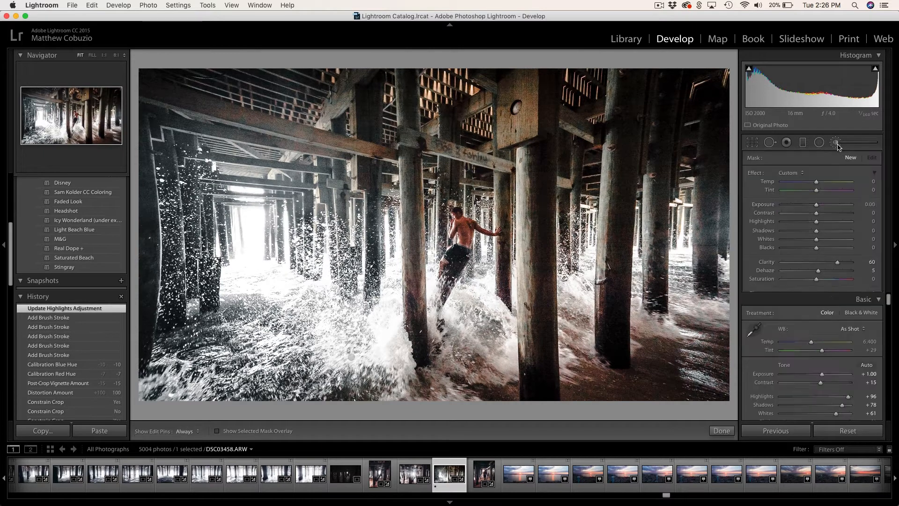
{"action": "left_click", "coordinate": [871, 271]}
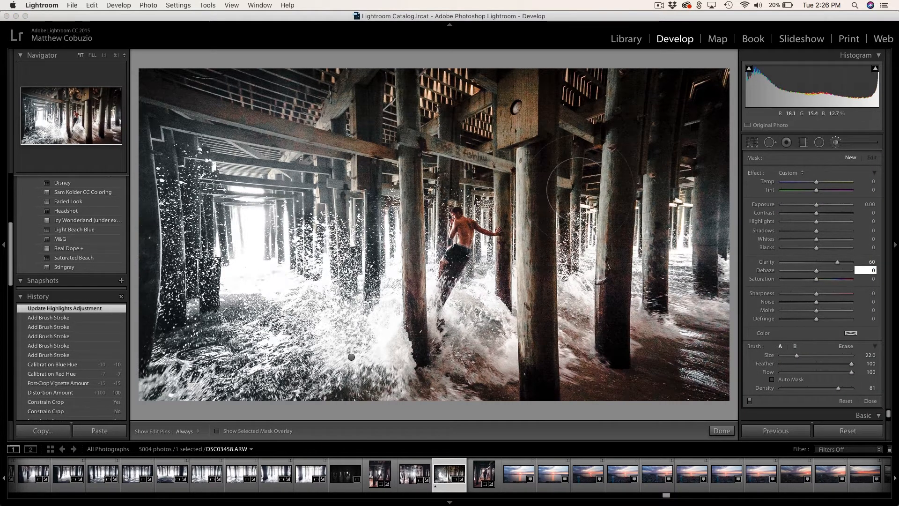
{"action": "key", "text": "Return"}
{"action": "key", "text": "h"}
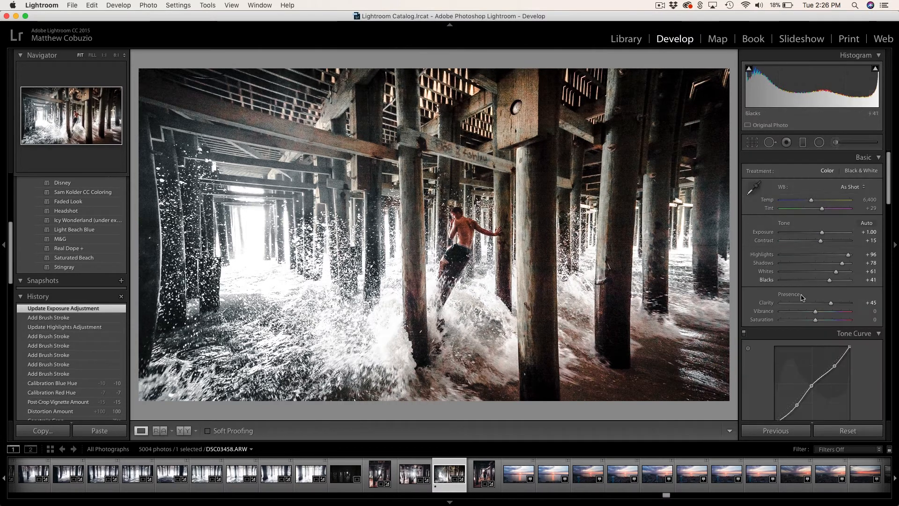
Step: Set the photo's overall Clarity to +68, Vibrance to +36 and Saturation to +18
{"action": "scroll", "coordinate": [814, 295], "scroll_direction": "down", "scroll_amount": 1}
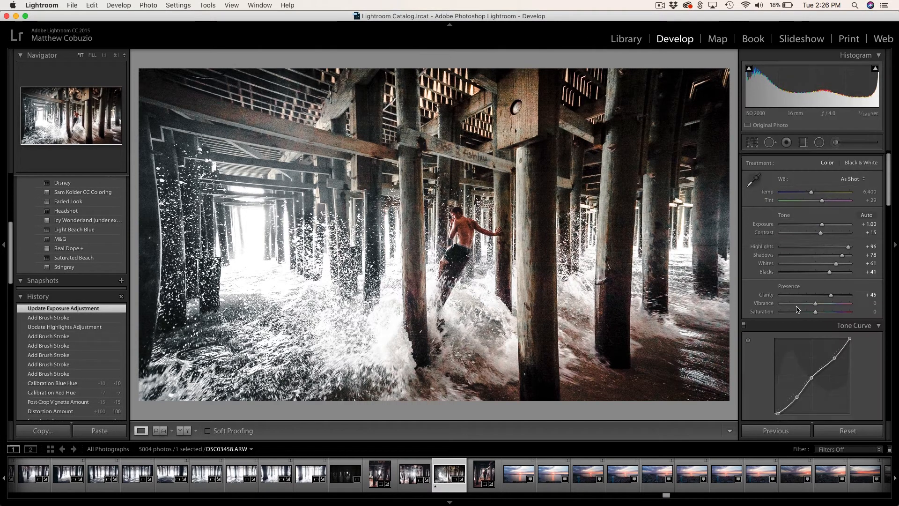
{"action": "left_click_drag", "start_coordinate": [831, 293], "coordinate": [838, 294]}
{"action": "scroll", "coordinate": [824, 276], "scroll_direction": "down", "scroll_amount": 4}
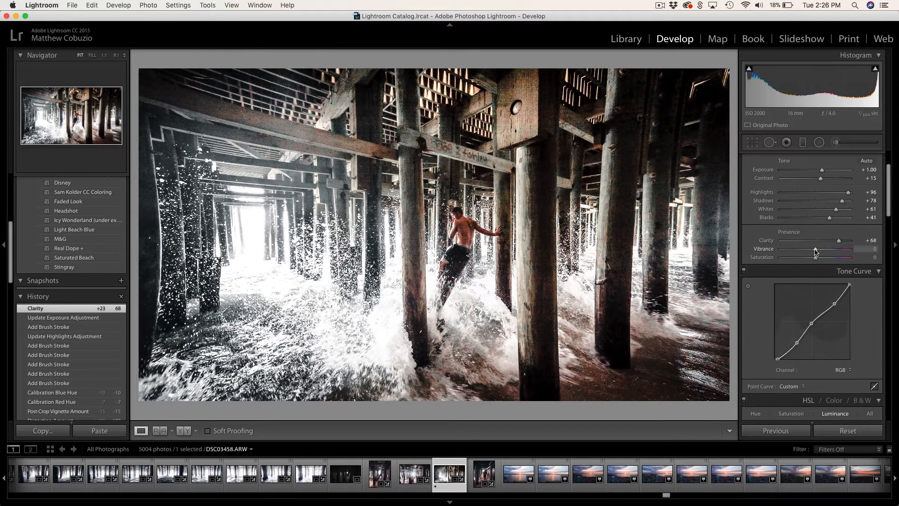
{"action": "left_click_drag", "start_coordinate": [829, 253], "coordinate": [822, 253]}
{"action": "scroll", "coordinate": [820, 255], "scroll_direction": "down", "scroll_amount": 1}
{"action": "scroll", "coordinate": [823, 253], "scroll_direction": "down", "scroll_amount": 3}
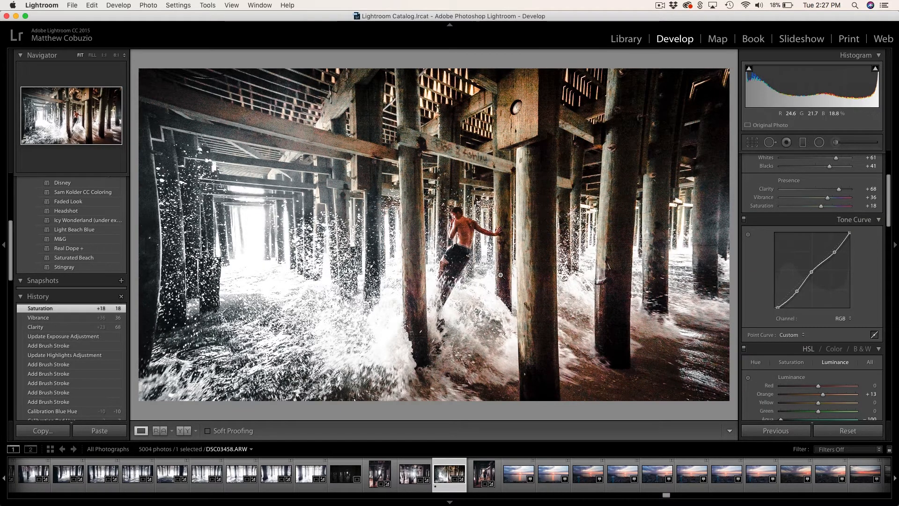
Step: Brush a size 10 adjustment with Clarity -70 on the upper-left beam and set the photo's Tint to +34
{"action": "left_click", "coordinate": [836, 143]}
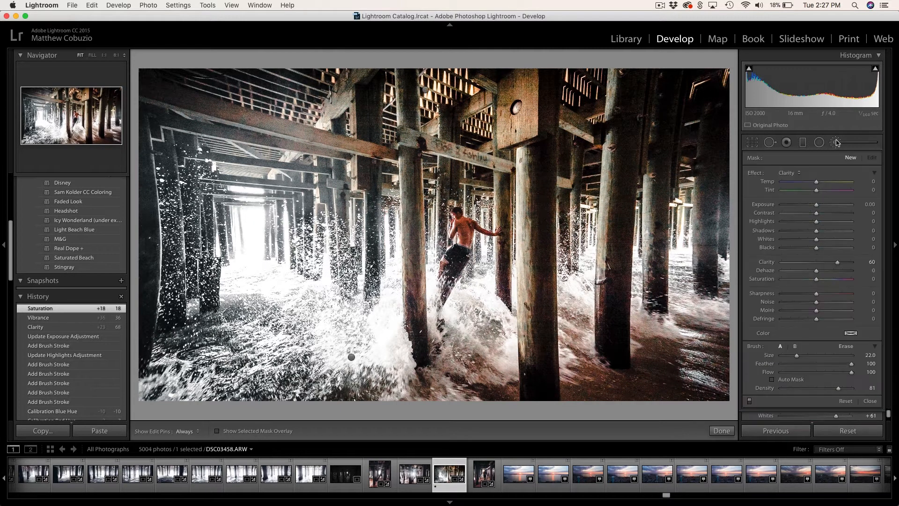
{"action": "left_click_drag", "start_coordinate": [837, 262], "coordinate": [793, 268]}
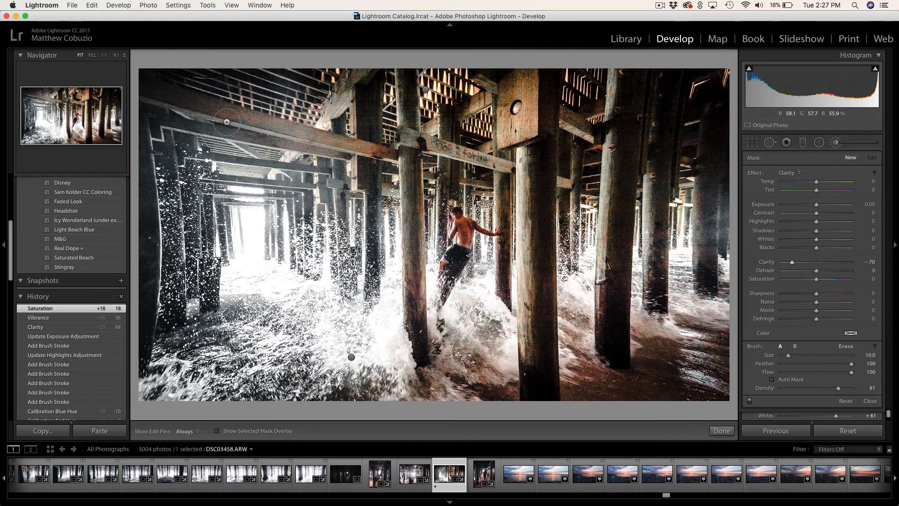
{"action": "key", "text": "h"}
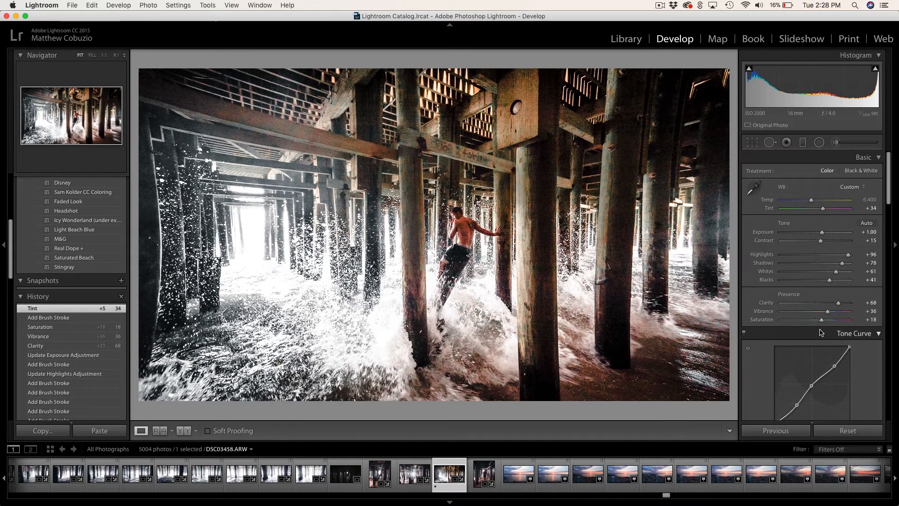
Step: Set the HSL Yellow hue to -71 and compare the photo before and after side by side
{"action": "scroll", "coordinate": [819, 332], "scroll_direction": "down", "scroll_amount": 10}
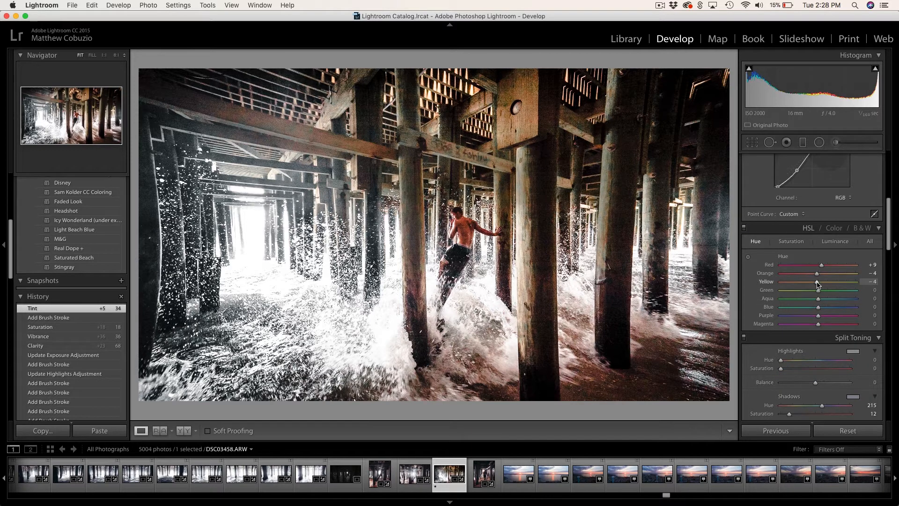
{"action": "mouse_move", "coordinate": [817, 284]}
{"action": "left_mouse_down"}
{"action": "mouse_move", "coordinate": [780, 284]}
{"action": "mouse_move", "coordinate": [791, 283]}
{"action": "left_mouse_up"}
{"action": "key", "text": "k"}
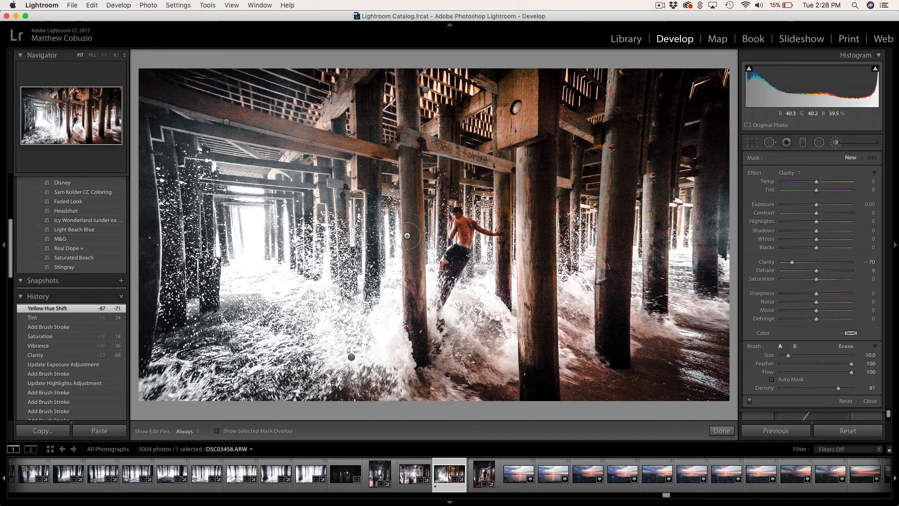
{"action": "key", "text": "y"}
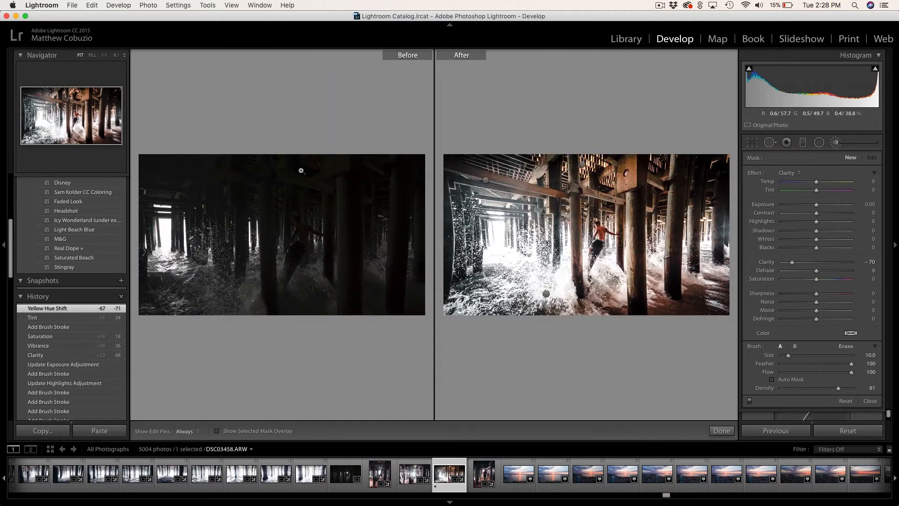